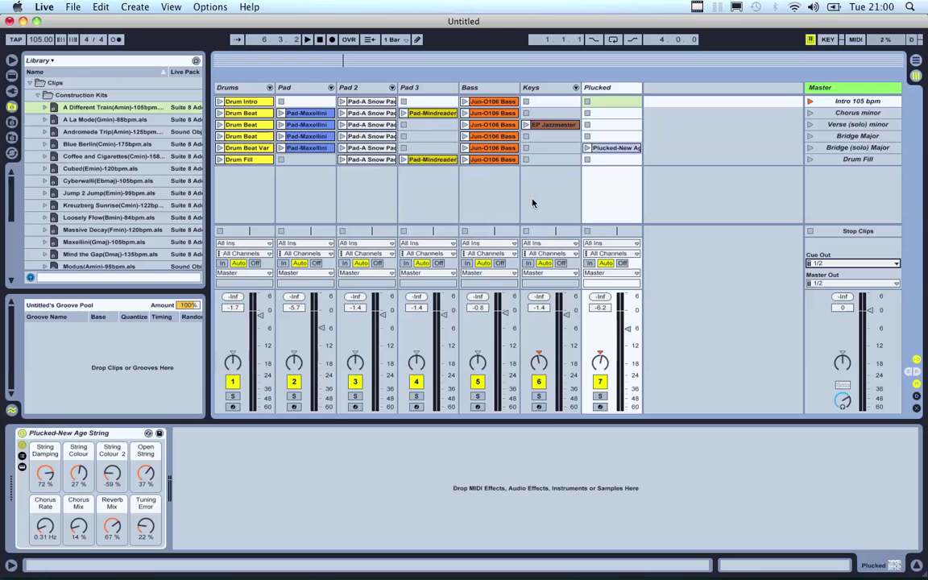
# - Open the audio preferences and check the selected audio input device and audio output device
pyautogui.press('super+comma')
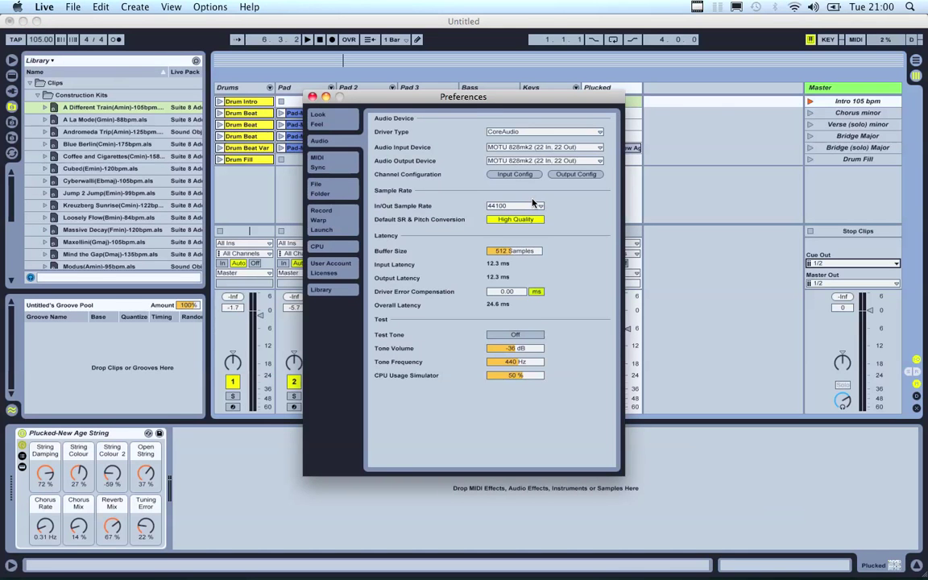
pyautogui.moveTo(427, 95); pyautogui.dragTo(398, 74)
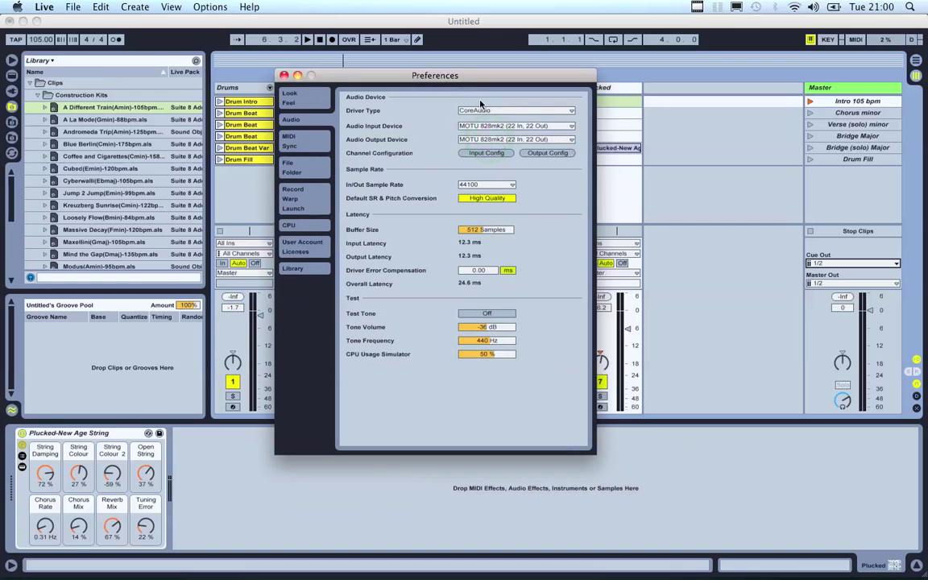
pyautogui.click(480, 125)
pyautogui.click(482, 129)
pyautogui.click(484, 142)
pyautogui.click(482, 144)
pyautogui.click(480, 129)
pyautogui.click(489, 127)
pyautogui.click(490, 127)
pyautogui.click(493, 164)
pyautogui.click(505, 139)
pyautogui.click(497, 140)
# - Make sure stereo outputs 1/2 through 13/14 are enabled in the output configuration, confirm it and close the preferences
pyautogui.click(539, 153)
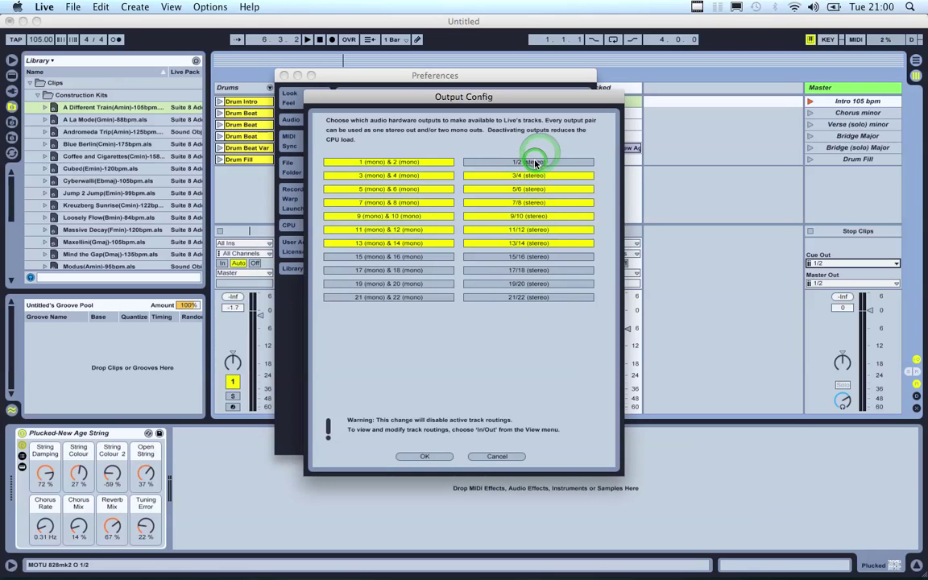
pyautogui.click(532, 177)
pyautogui.click(532, 177)
pyautogui.click(532, 189)
pyautogui.click(532, 190)
pyautogui.click(534, 203)
pyautogui.click(535, 205)
pyautogui.click(535, 217)
pyautogui.click(535, 217)
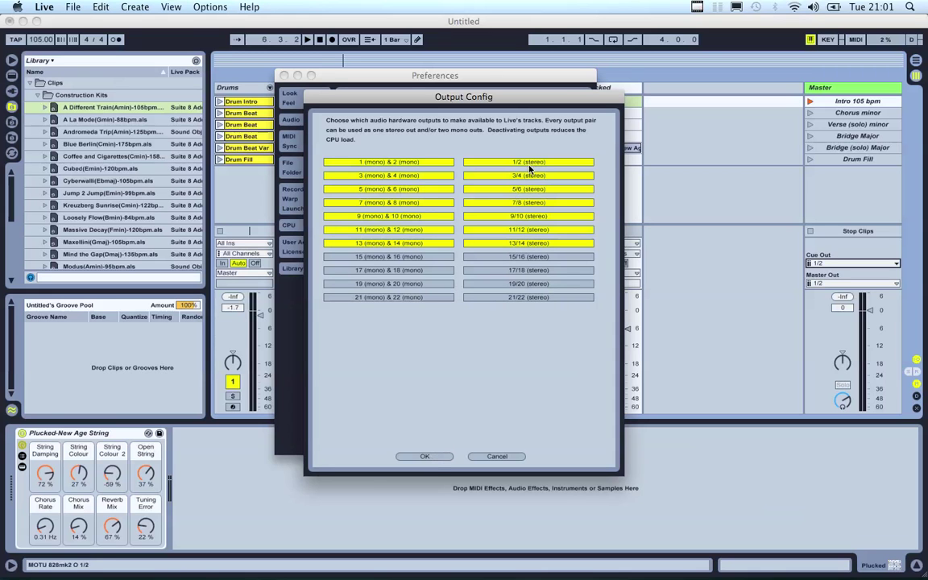
pyautogui.click(431, 461)
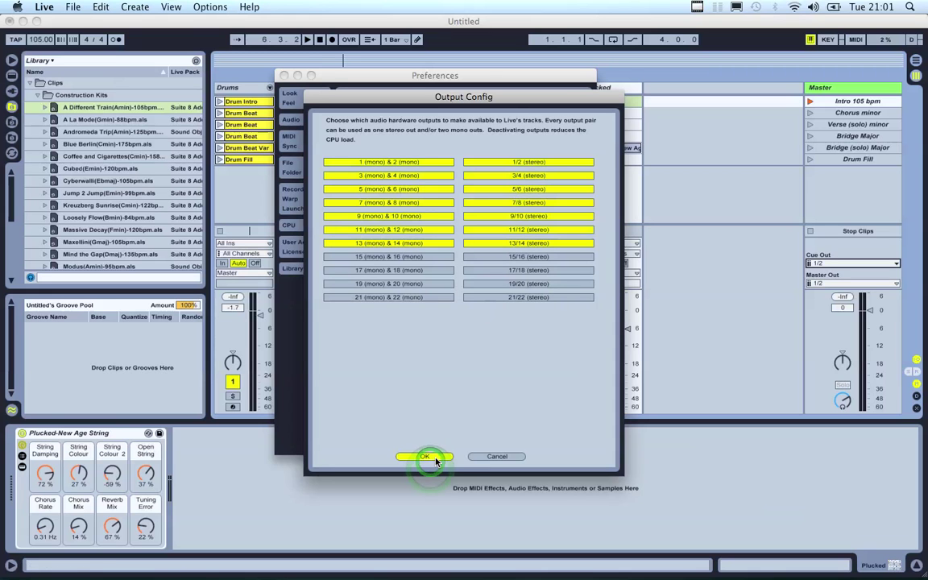
pyautogui.click(436, 461)
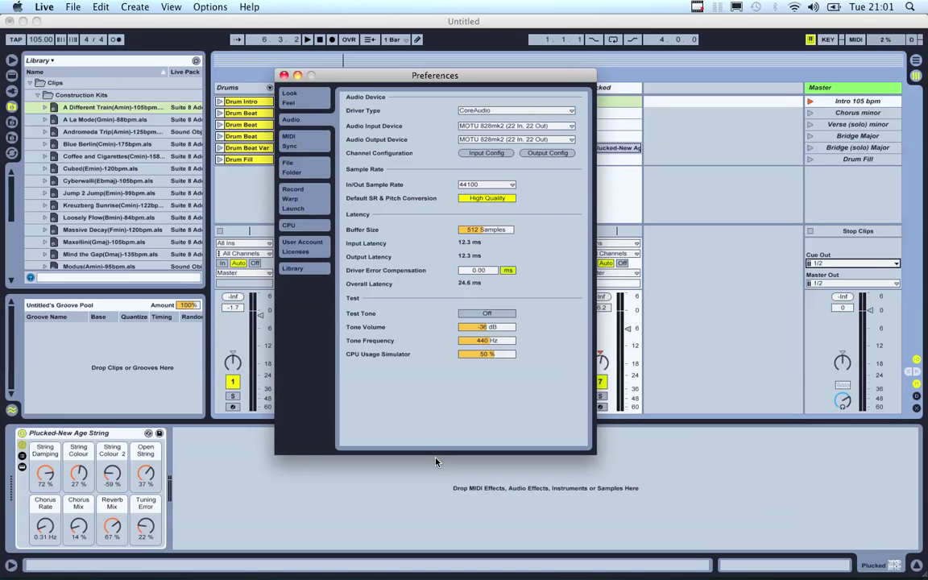
pyautogui.click(284, 75)
# - Insert a return track after the Plucked track and widen its column
pyautogui.click(589, 112)
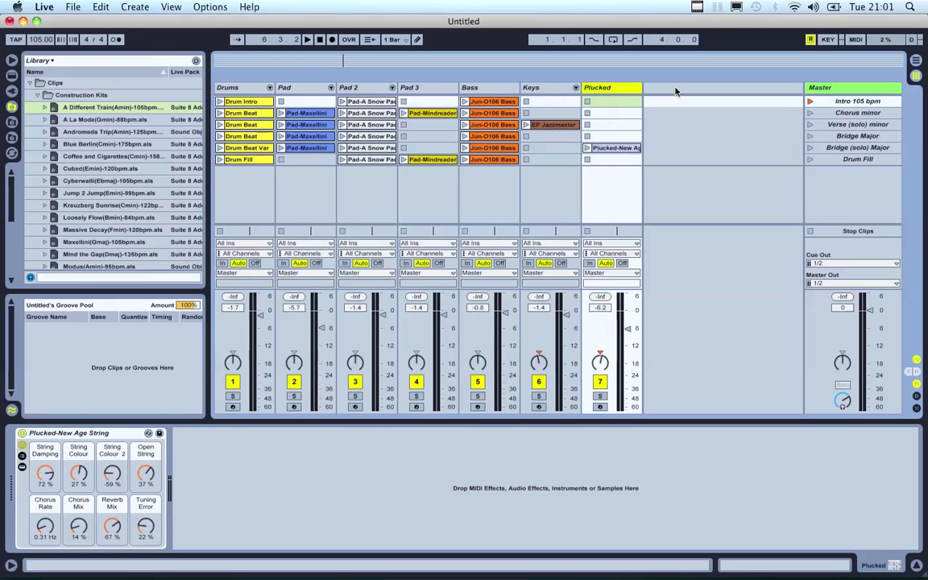
pyautogui.click(675, 90)
pyautogui.rightClick(675, 90)
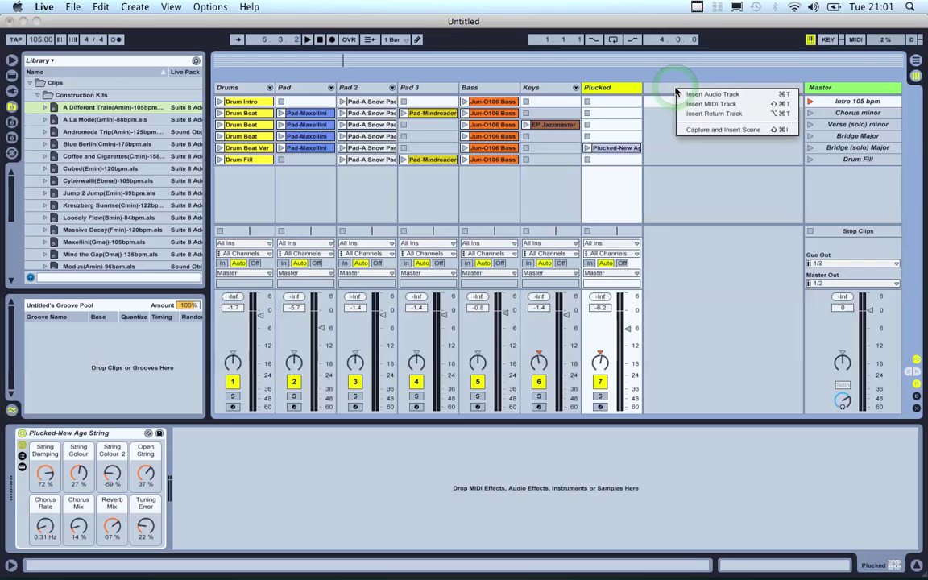
pyautogui.click(694, 114)
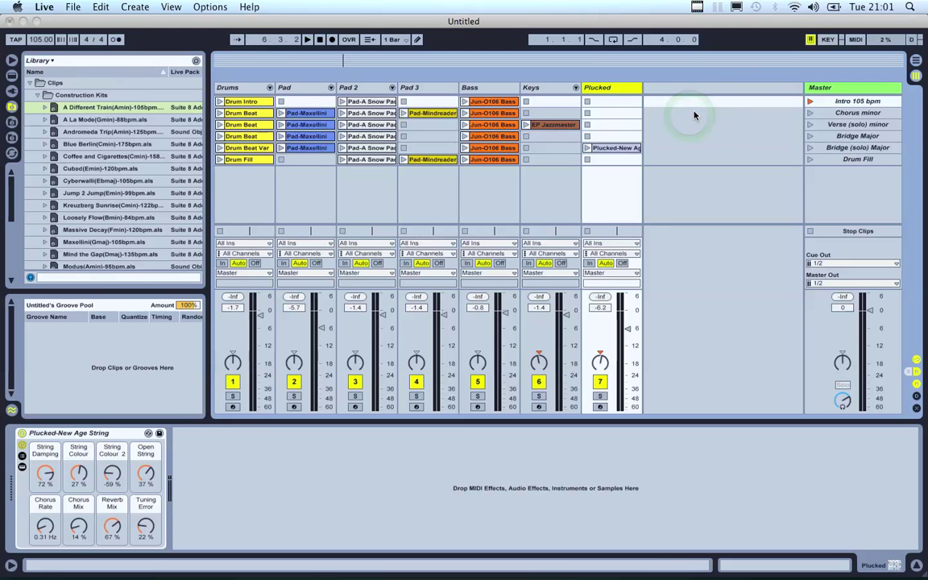
pyautogui.moveTo(747, 91); pyautogui.dragTo(717, 91)
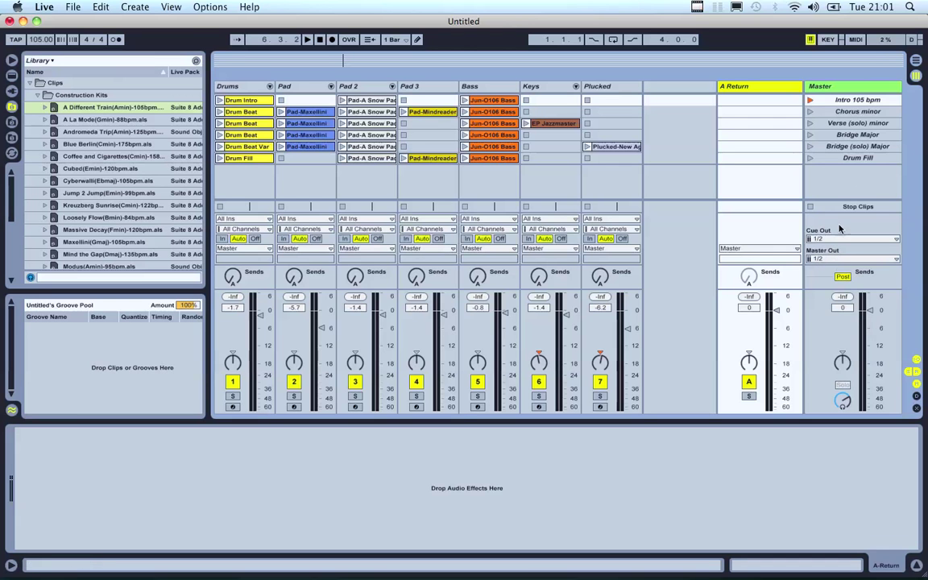
# - Play the Intro 105 bpm and Chorus minor scenes, and check the Master Out routing
pyautogui.click(810, 100)
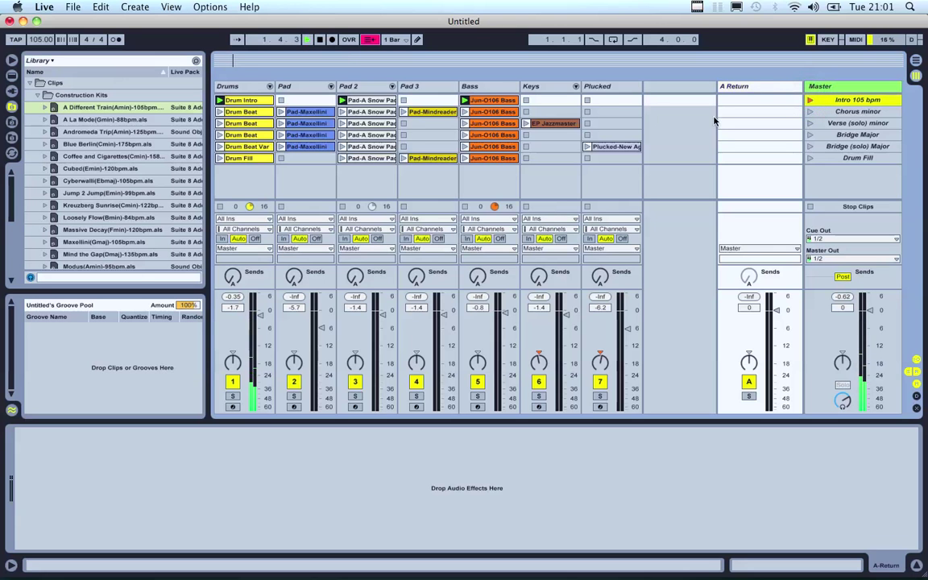
pyautogui.click(810, 112)
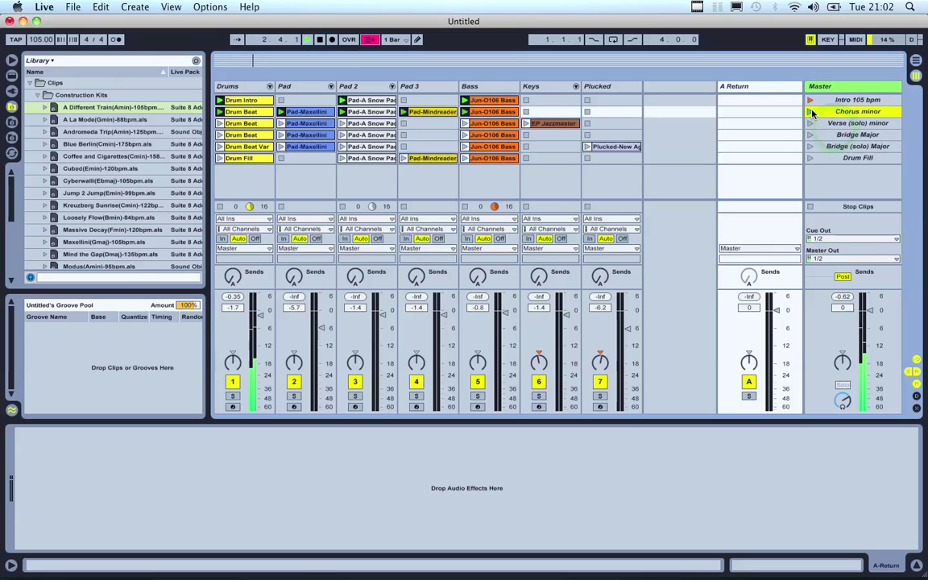
pyautogui.click(535, 105)
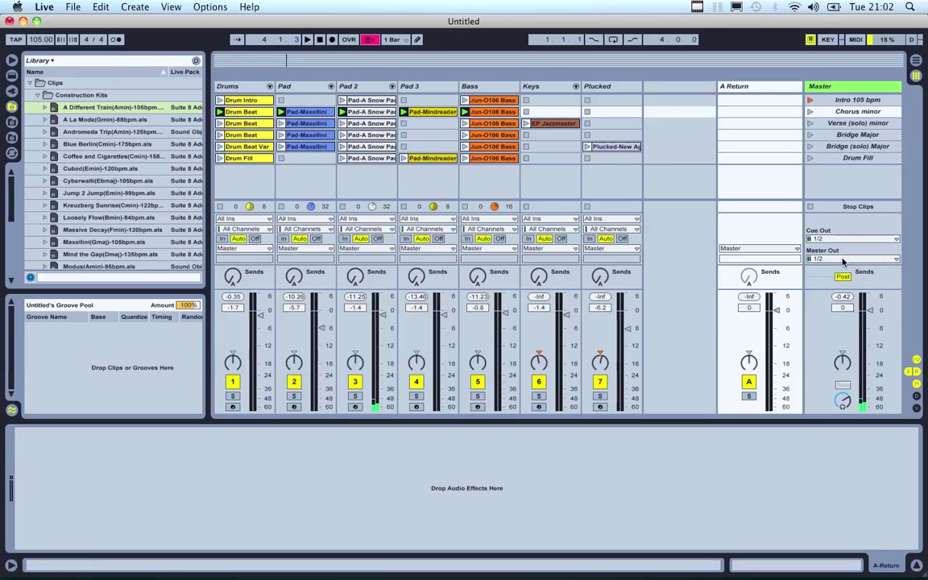
pyautogui.click(841, 260)
pyautogui.click(838, 258)
pyautogui.click(832, 258)
pyautogui.click(832, 258)
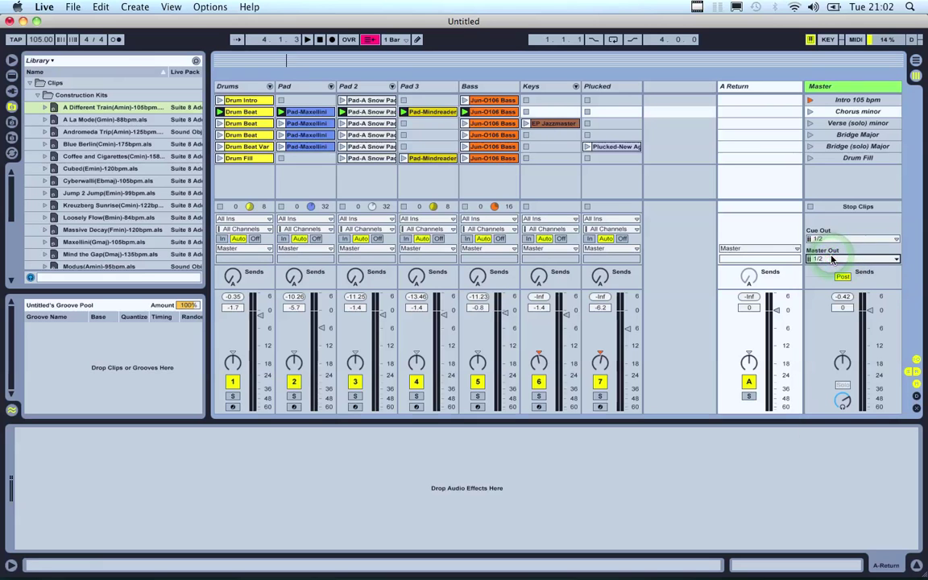
# - Rename the return track A as "Drummer's Monitor"
pyautogui.click(749, 88)
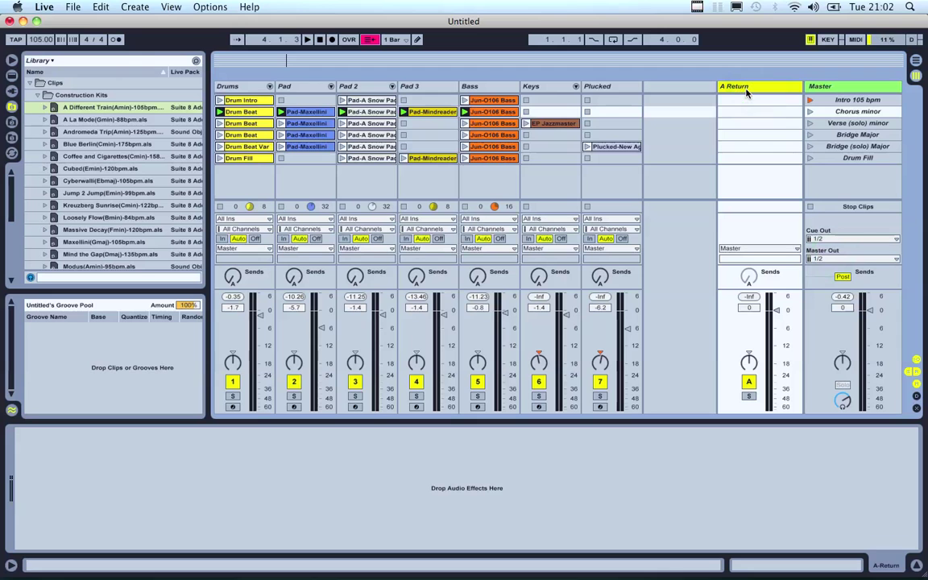
pyautogui.press('super+r')
pyautogui.write('Drum Monitor')
pyautogui.click(747, 89)
pyautogui.write("mer's")
pyautogui.click(763, 95)
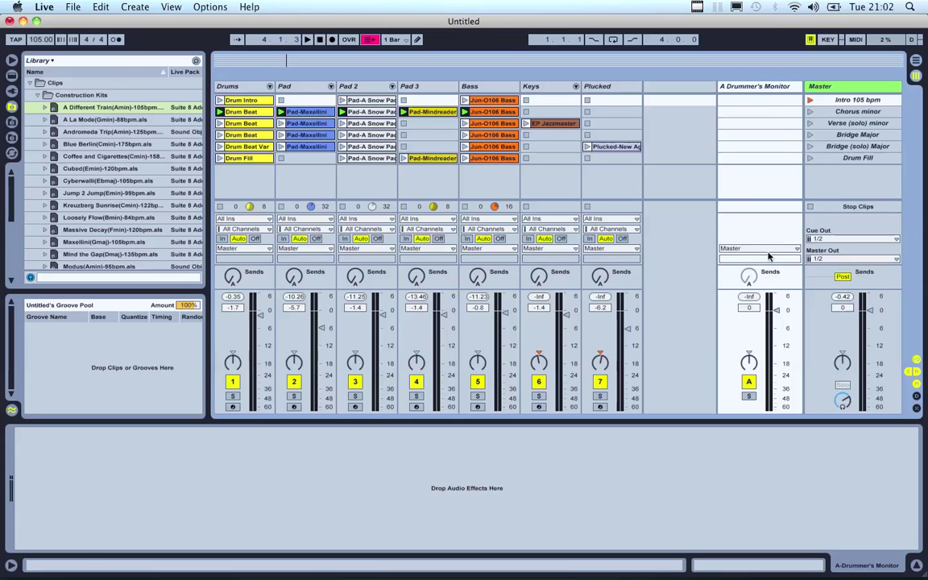
# - Toggle the In/Out routing section of the mixer off and on
pyautogui.click(915, 360)
pyautogui.click(915, 361)
pyautogui.click(915, 361)
pyautogui.click(915, 361)
pyautogui.click(915, 361)
pyautogui.click(915, 361)
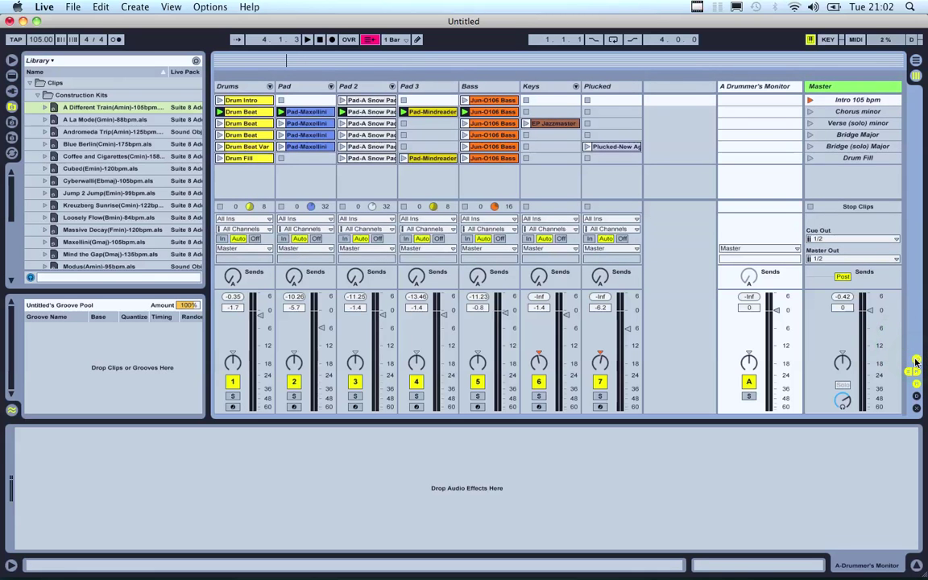
# - Route the Drummer's Monitor return track to Ext. Out, channels 3/4
pyautogui.click(745, 250)
pyautogui.click(744, 253)
pyautogui.click(744, 258)
pyautogui.click(745, 266)
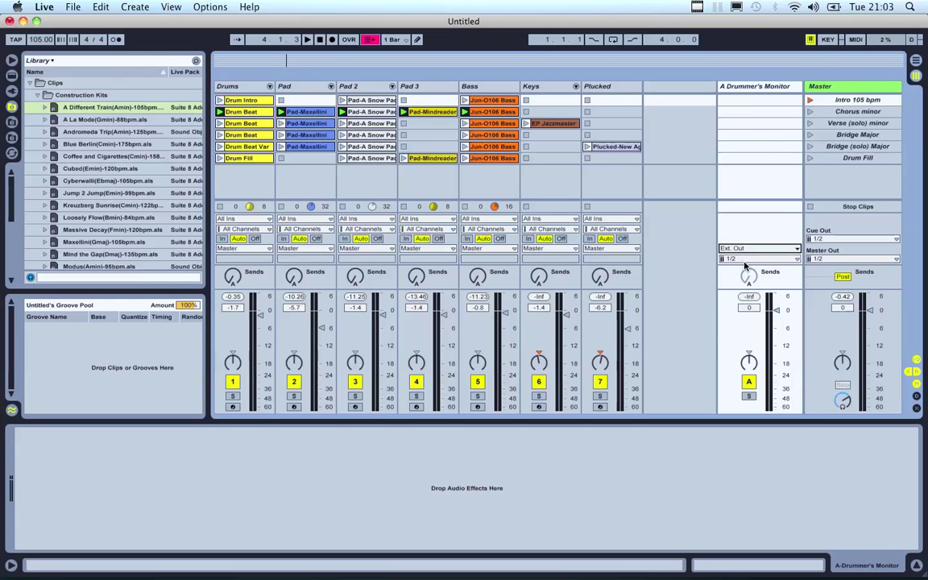
pyautogui.click(750, 259)
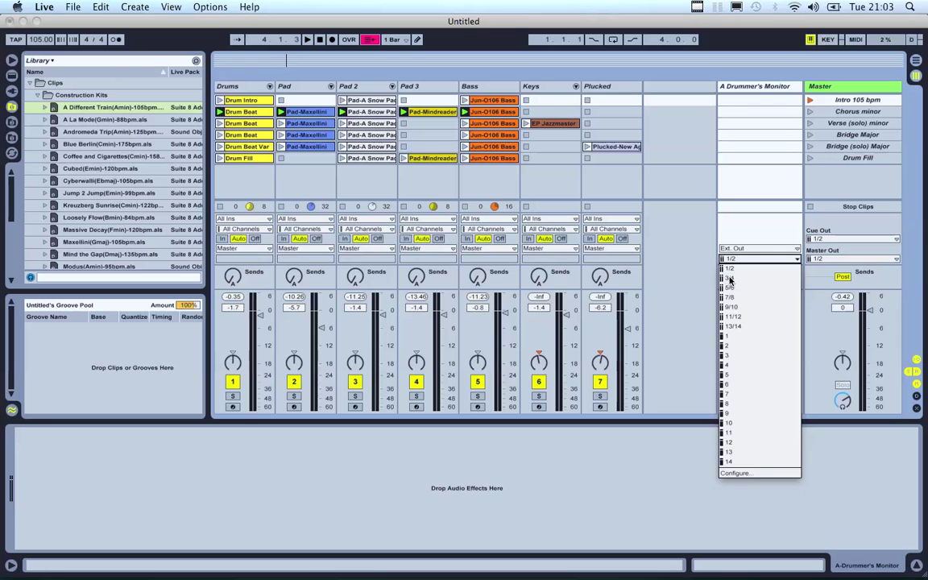
pyautogui.click(730, 279)
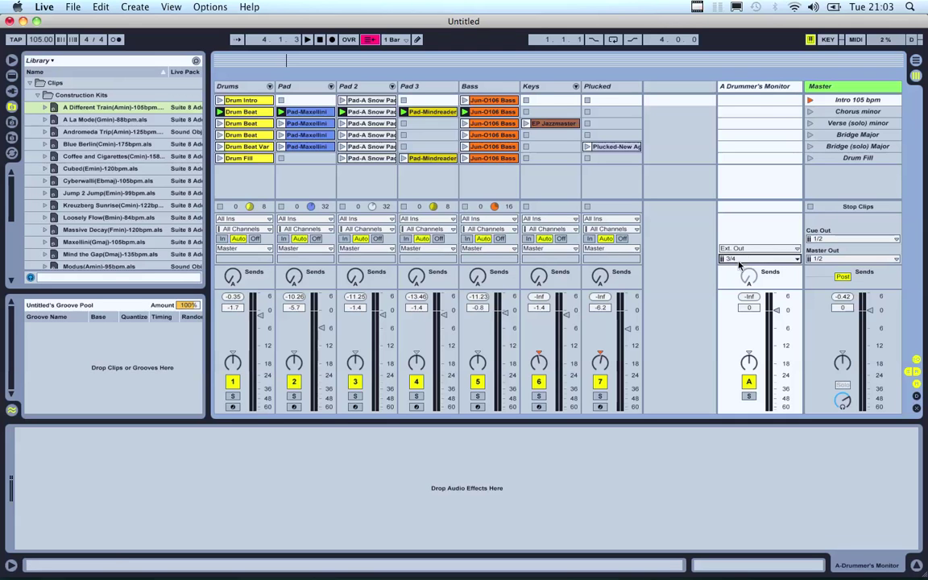
# - Raise Send A on the Drums, Pad, Pad 2, Pad 3 and Bass tracks to feed the Drummer's Monitor
pyautogui.click(232, 276)
pyautogui.moveTo(232, 276); pyautogui.dragTo(232, 248)
pyautogui.moveTo(295, 278); pyautogui.dragTo(292, 270)
pyautogui.moveTo(352, 282); pyautogui.dragTo(352, 276)
pyautogui.moveTo(417, 278); pyautogui.dragTo(416, 266)
pyautogui.click(475, 279)
pyautogui.moveTo(474, 282); pyautogui.dragTo(474, 278)
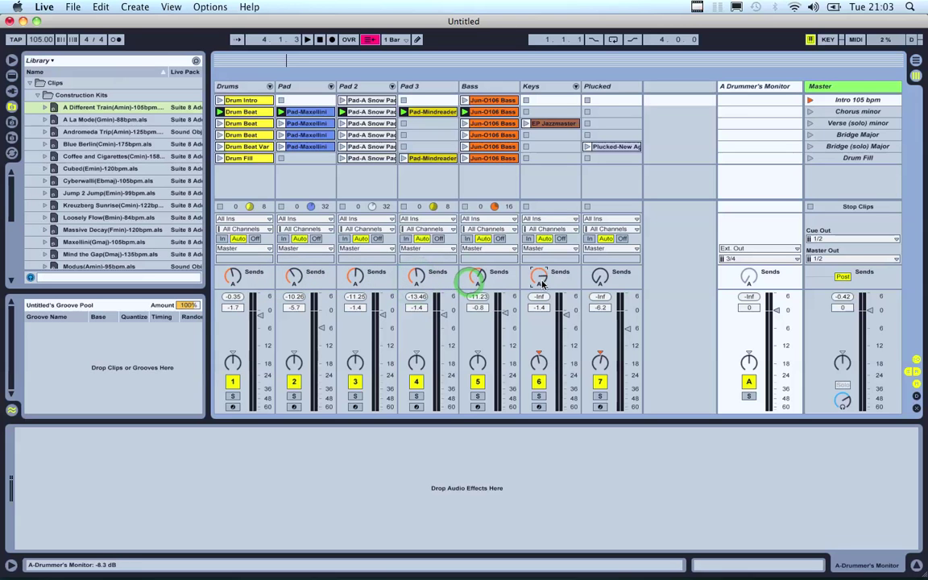
# - Clear Send A on Pad 3, rebalance it on Pad, Pad 2, Keys and Bass, and audition the Chorus minor scene
pyautogui.click(541, 279)
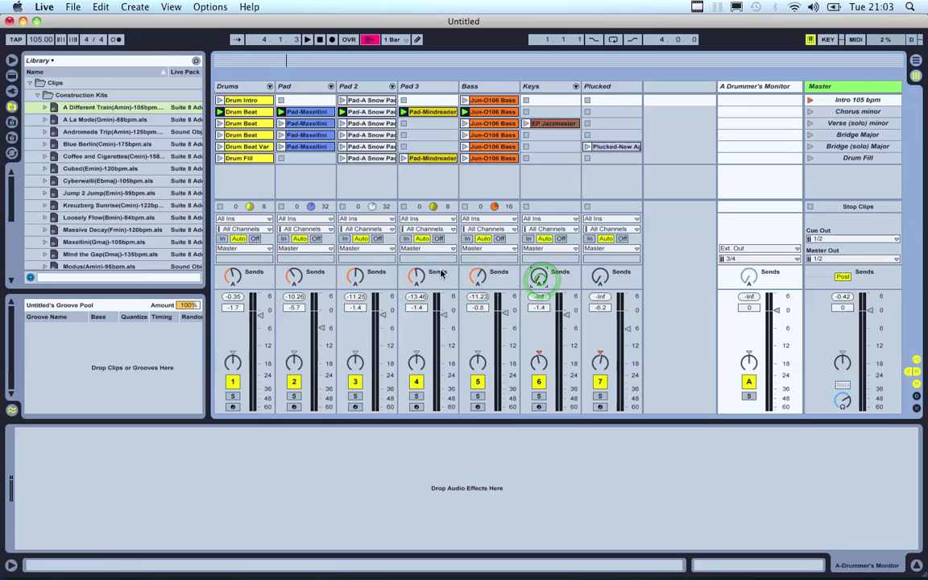
pyautogui.click(417, 277)
pyautogui.click(294, 278)
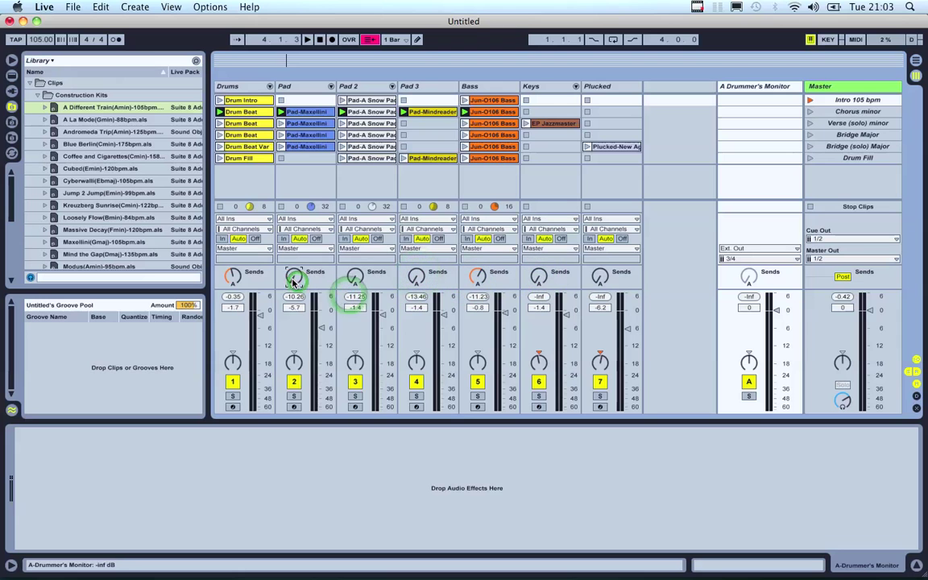
pyautogui.click(354, 278)
pyautogui.click(536, 278)
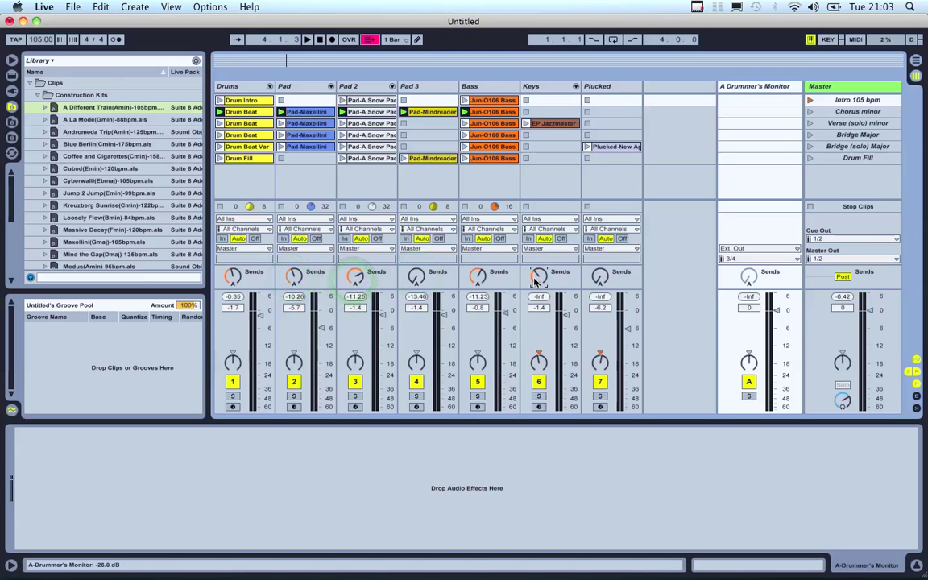
pyautogui.click(810, 112)
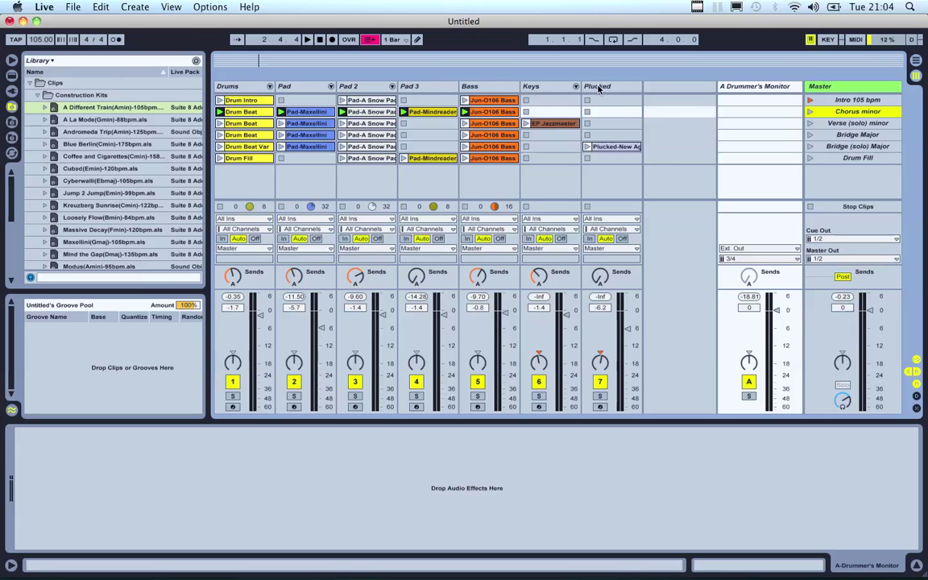
pyautogui.click(506, 267)
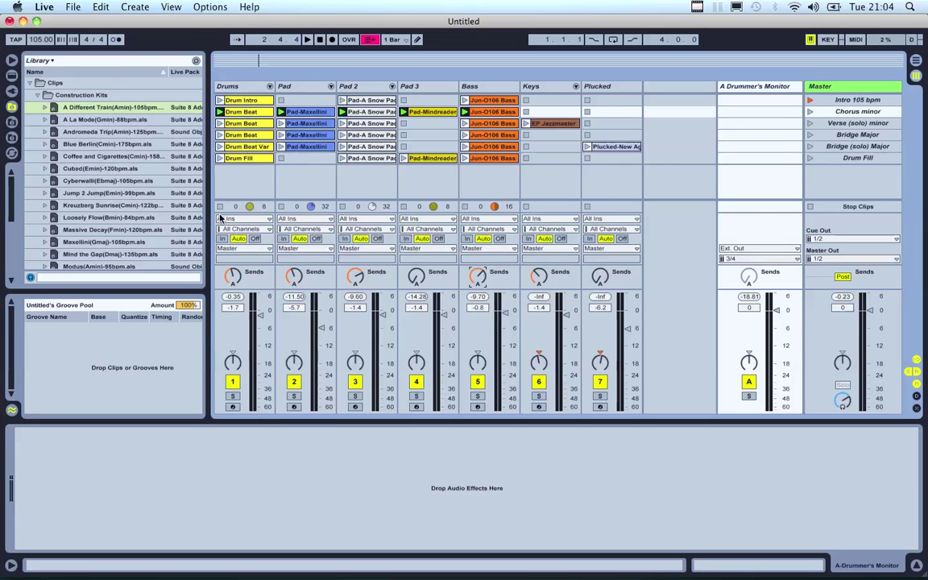
# - Deactivate the Drums and Pad 2 tracks and play the Chorus minor scene
pyautogui.click(232, 381)
pyautogui.click(355, 383)
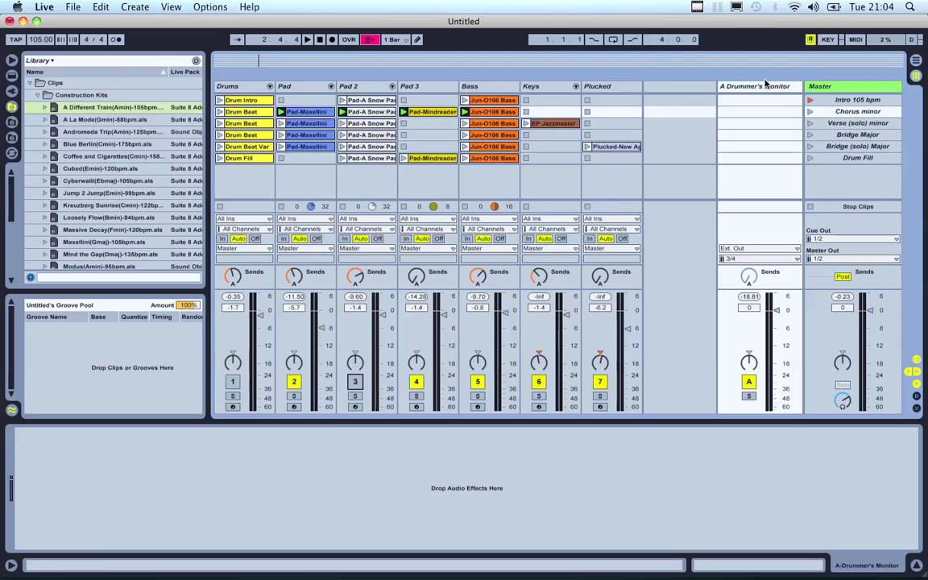
pyautogui.click(809, 113)
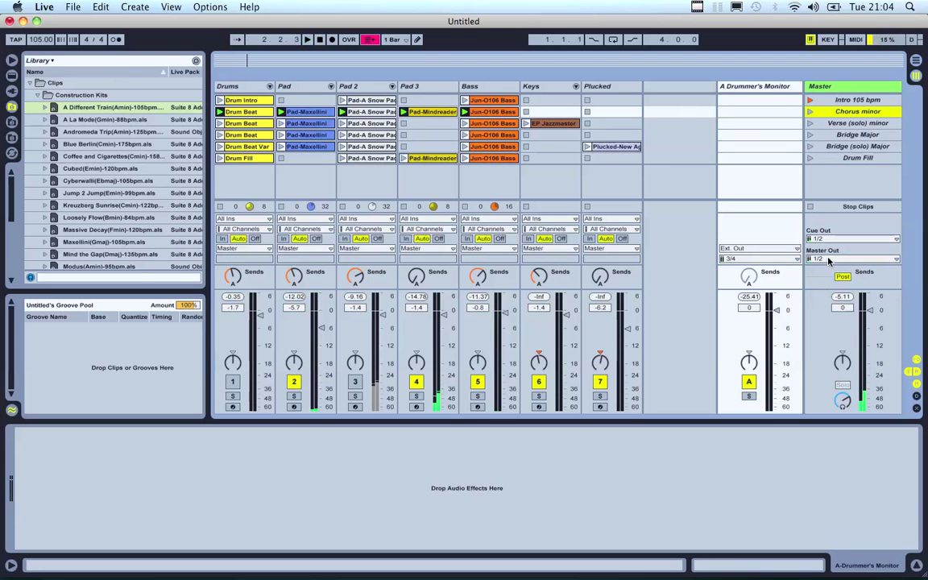
pyautogui.click(750, 131)
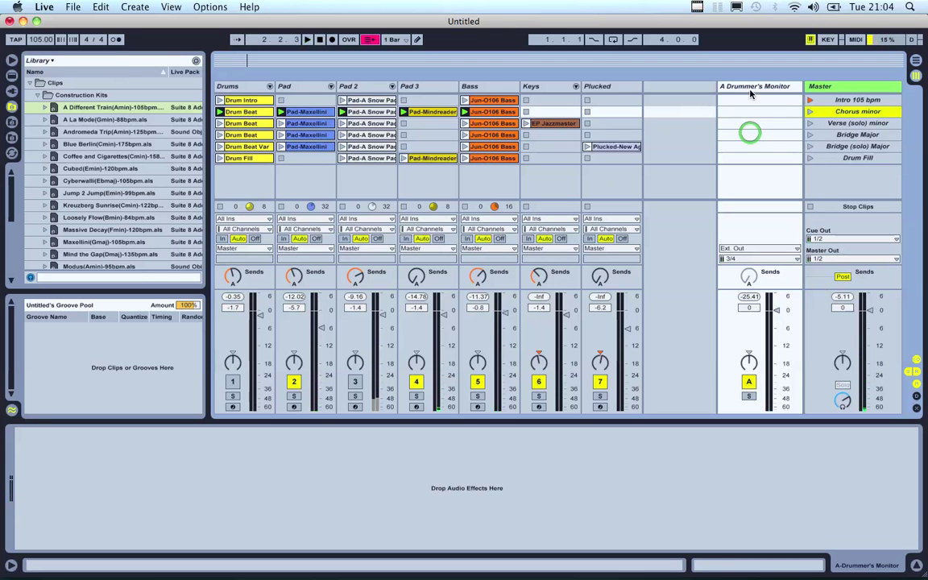
# - Insert a second return track, name it "Guitarist's Monitor" and widen its column
pyautogui.rightClick(700, 85)
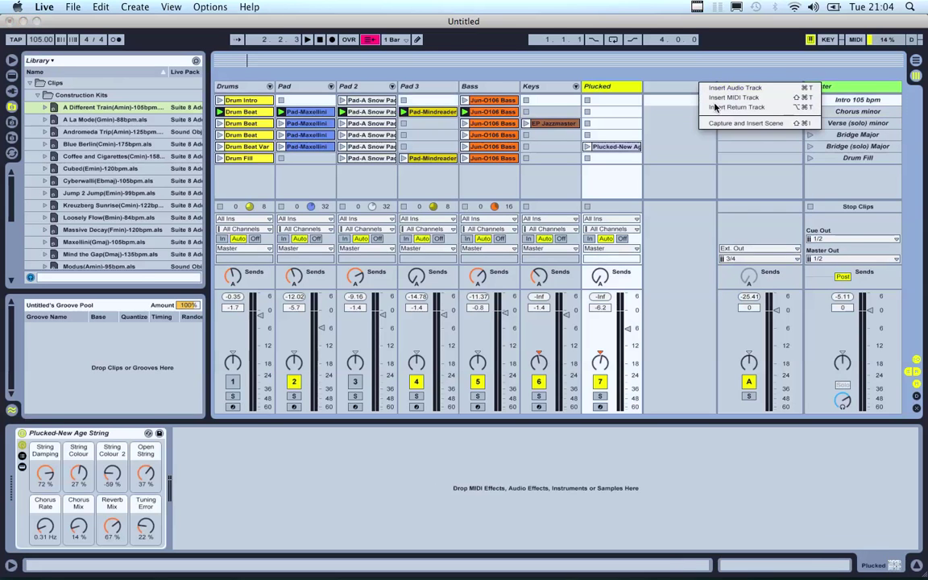
pyautogui.click(715, 107)
pyautogui.click(773, 87)
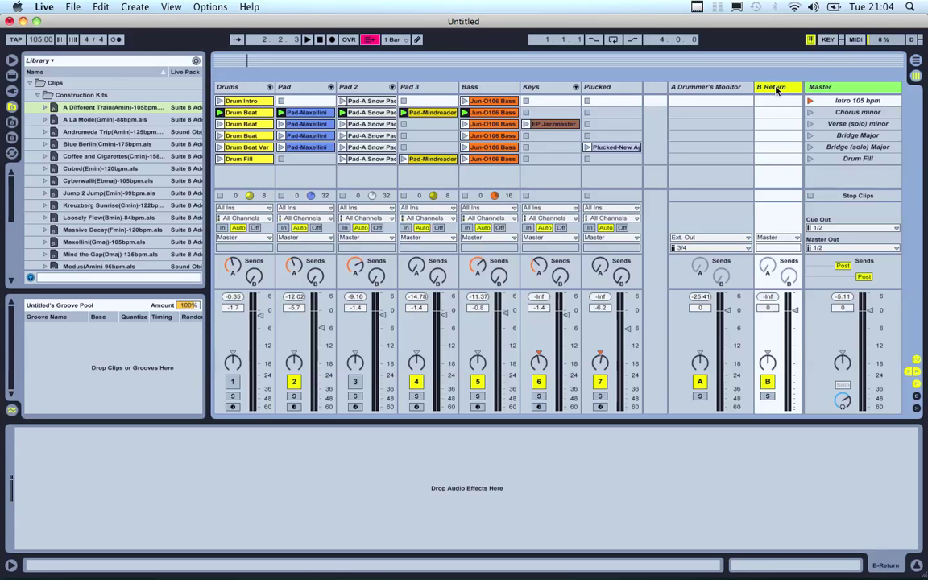
pyautogui.doubleClick(775, 88)
pyautogui.write('Guitar')
pyautogui.write("ist's Moni")
pyautogui.write('t')
pyautogui.write('or')
pyautogui.press('Return')
pyautogui.moveTo(755, 89); pyautogui.dragTo(715, 92)
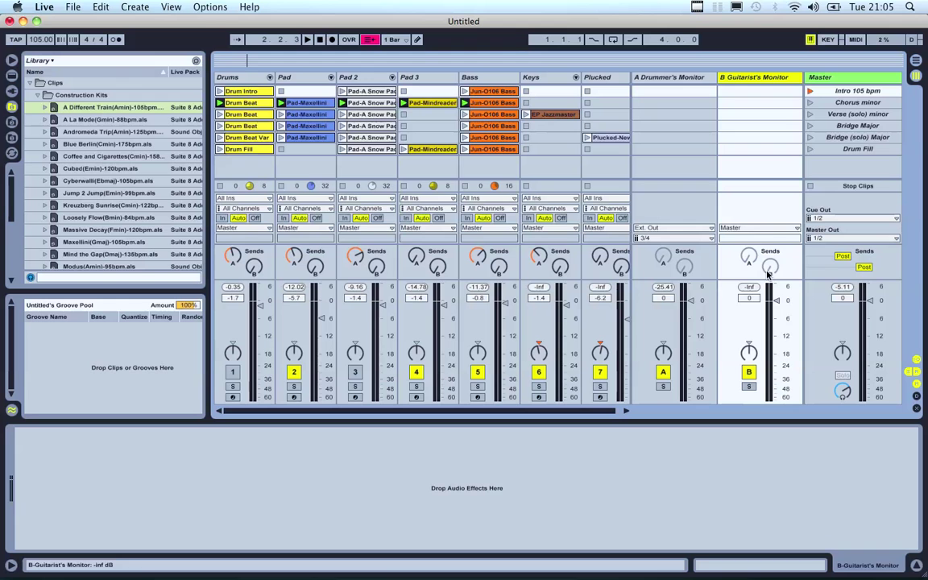
# - Route the Guitarist's Monitor return track to Ext. Out, channels 5/6
pyautogui.click(753, 230)
pyautogui.click(741, 232)
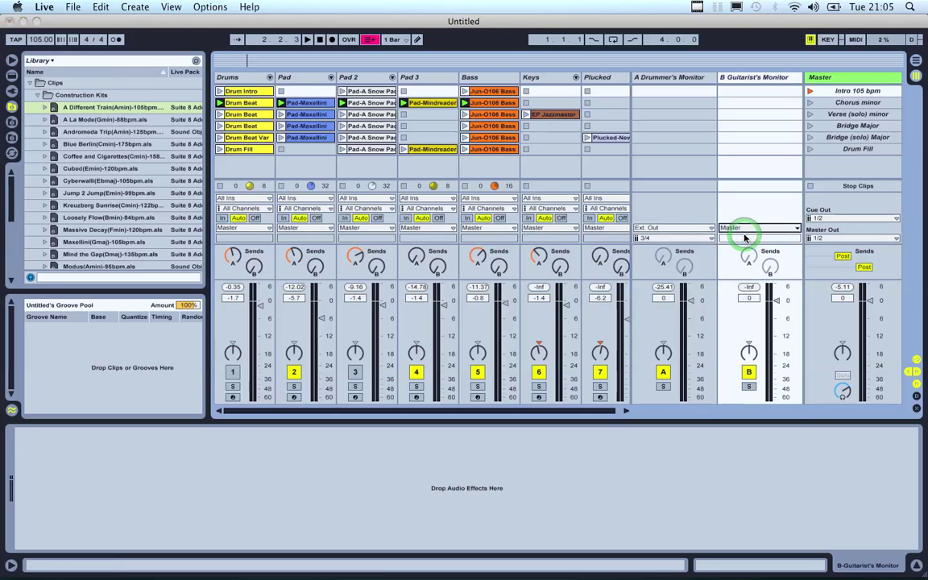
pyautogui.click(741, 238)
pyautogui.click(737, 262)
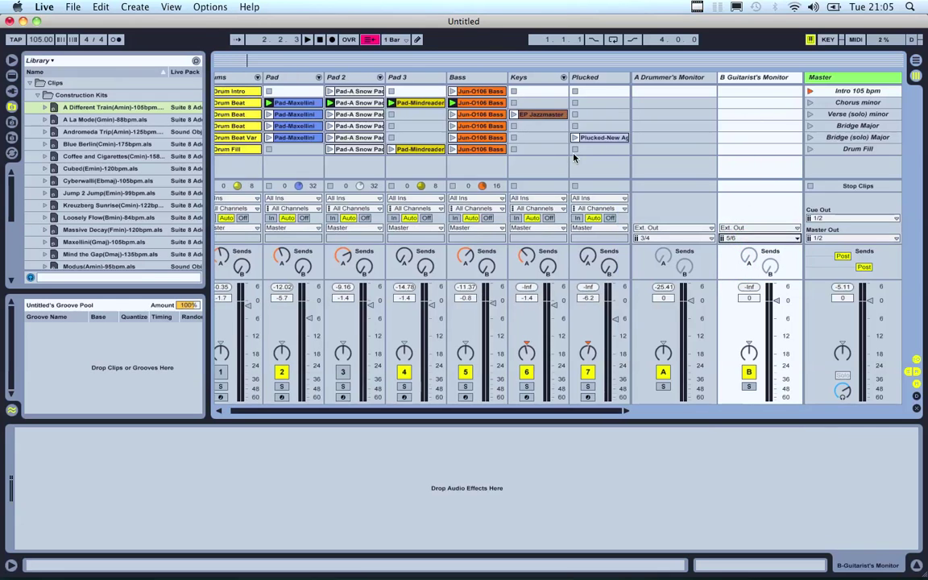
# - Raise Send B on every track from Drums to Plucked to build the Guitarist's Monitor mix
pyautogui.click(251, 270)
pyautogui.moveTo(251, 272); pyautogui.dragTo(251, 247)
pyautogui.moveTo(315, 268); pyautogui.dragTo(314, 253)
pyautogui.moveTo(376, 268); pyautogui.dragTo(376, 256)
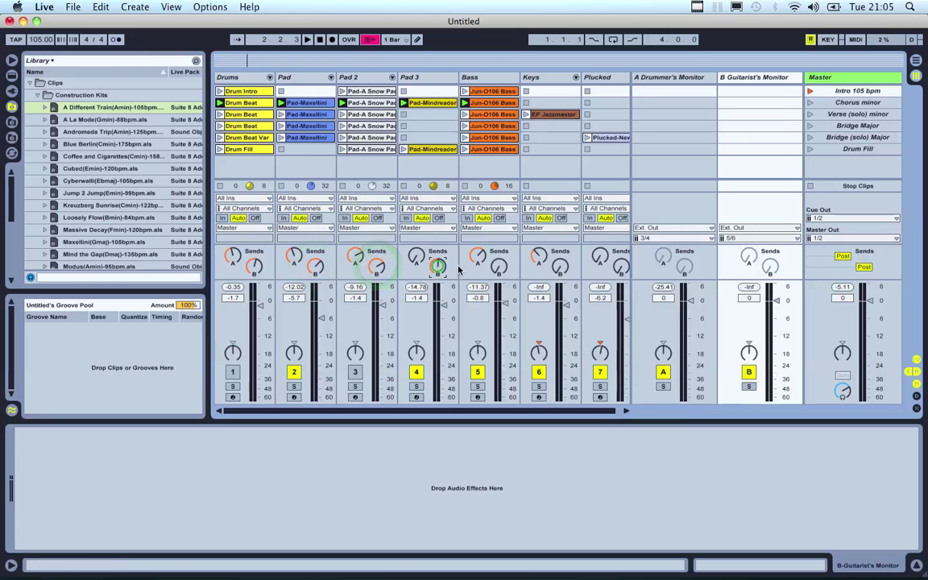
pyautogui.moveTo(437, 268); pyautogui.dragTo(437, 259)
pyautogui.moveTo(499, 268); pyautogui.dragTo(498, 262)
pyautogui.moveTo(559, 268); pyautogui.dragTo(560, 261)
pyautogui.hscroll(1, 586, 253)
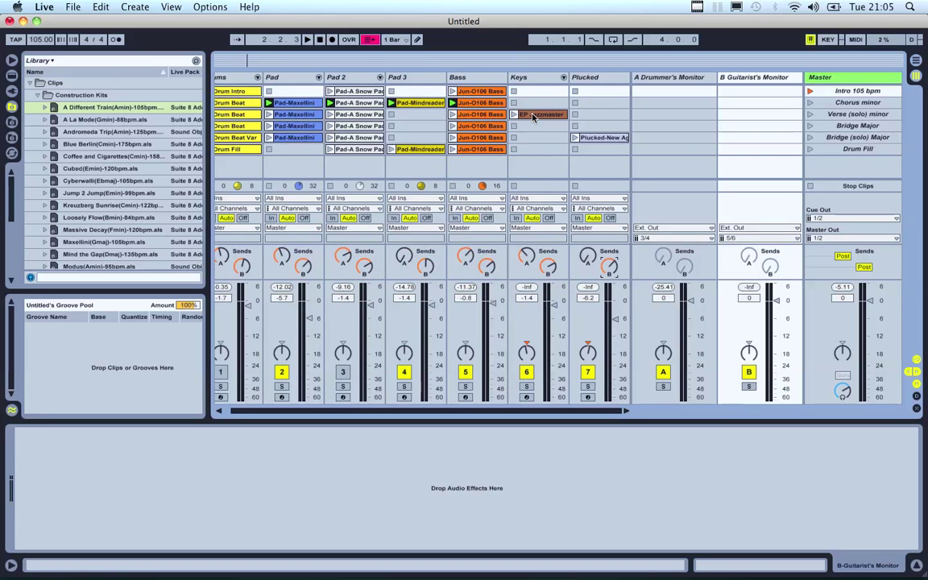